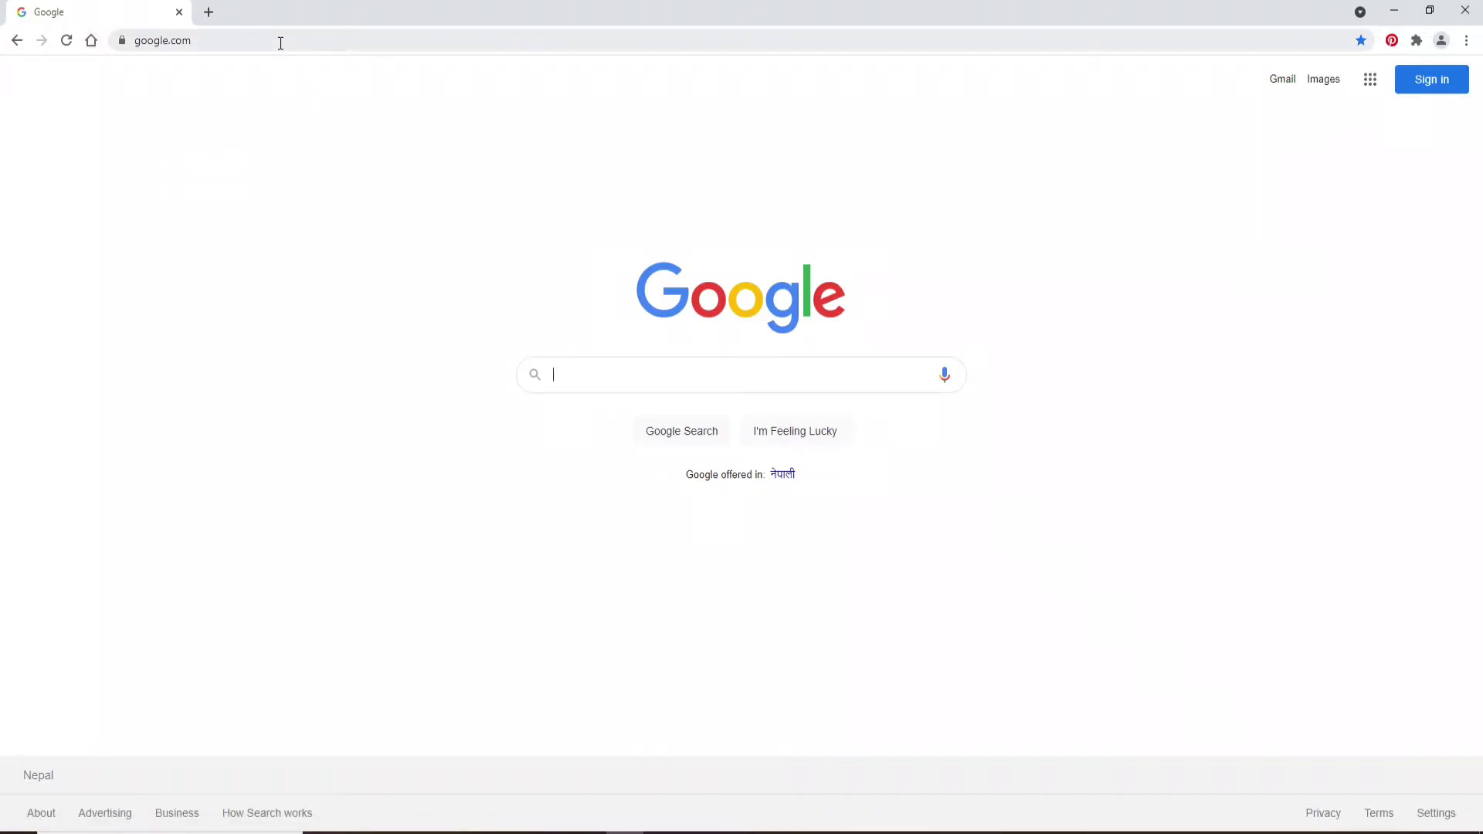
{"action": "left_click", "coordinate": [279, 41]}
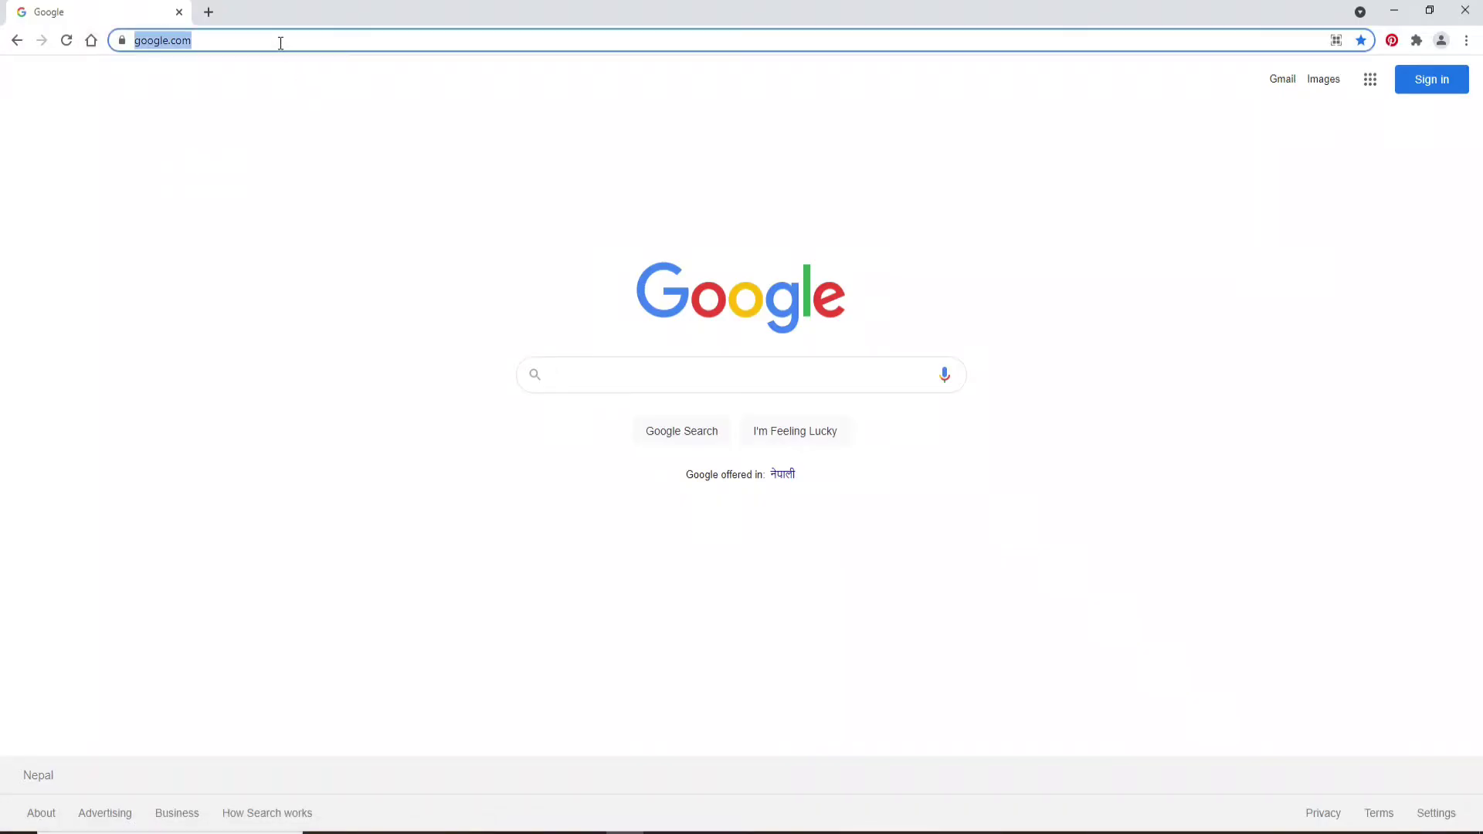
{"action": "type", "text": "ww"}
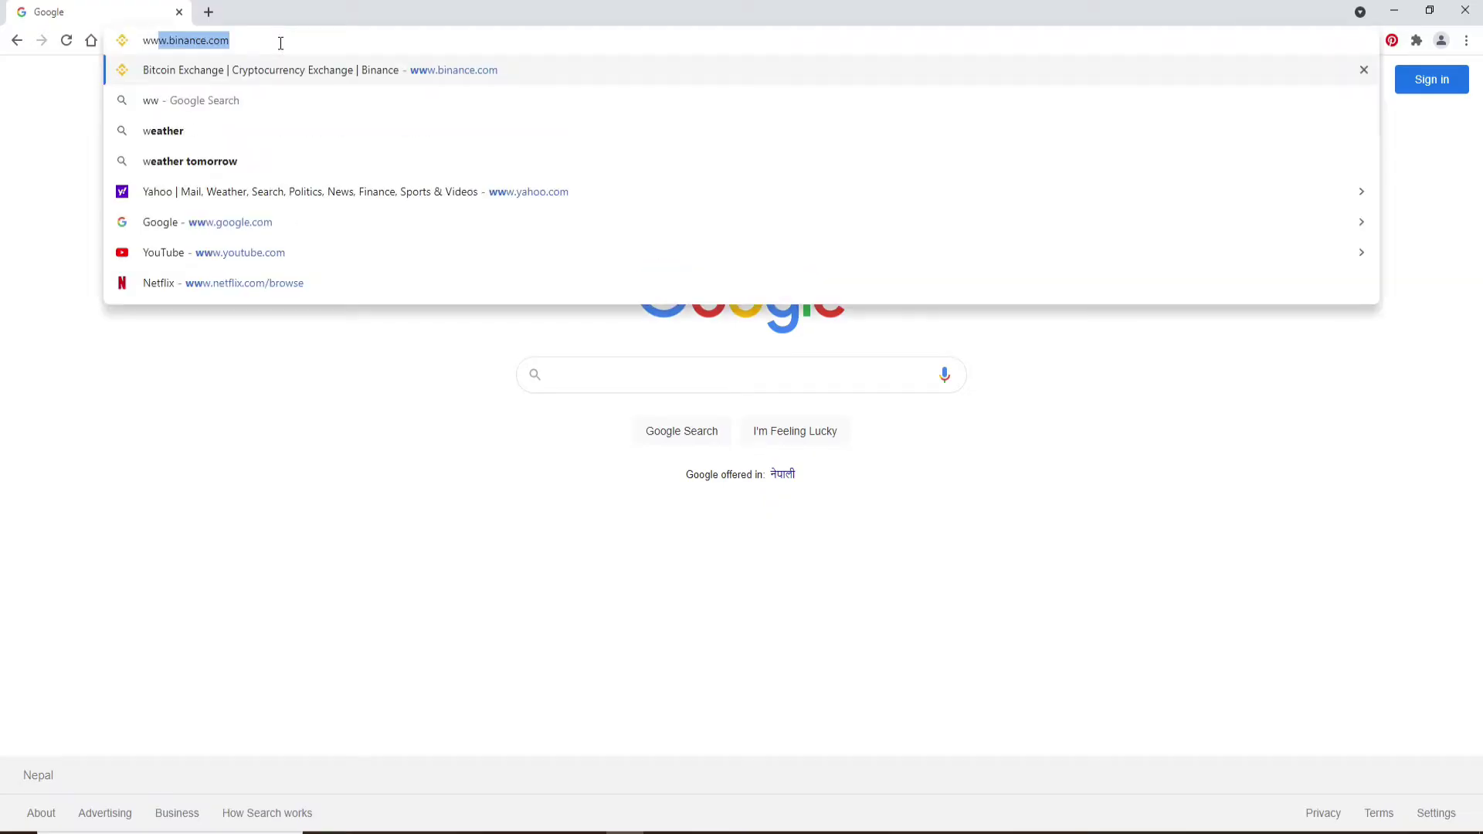
{"action": "type", "text": "w.netflix"}
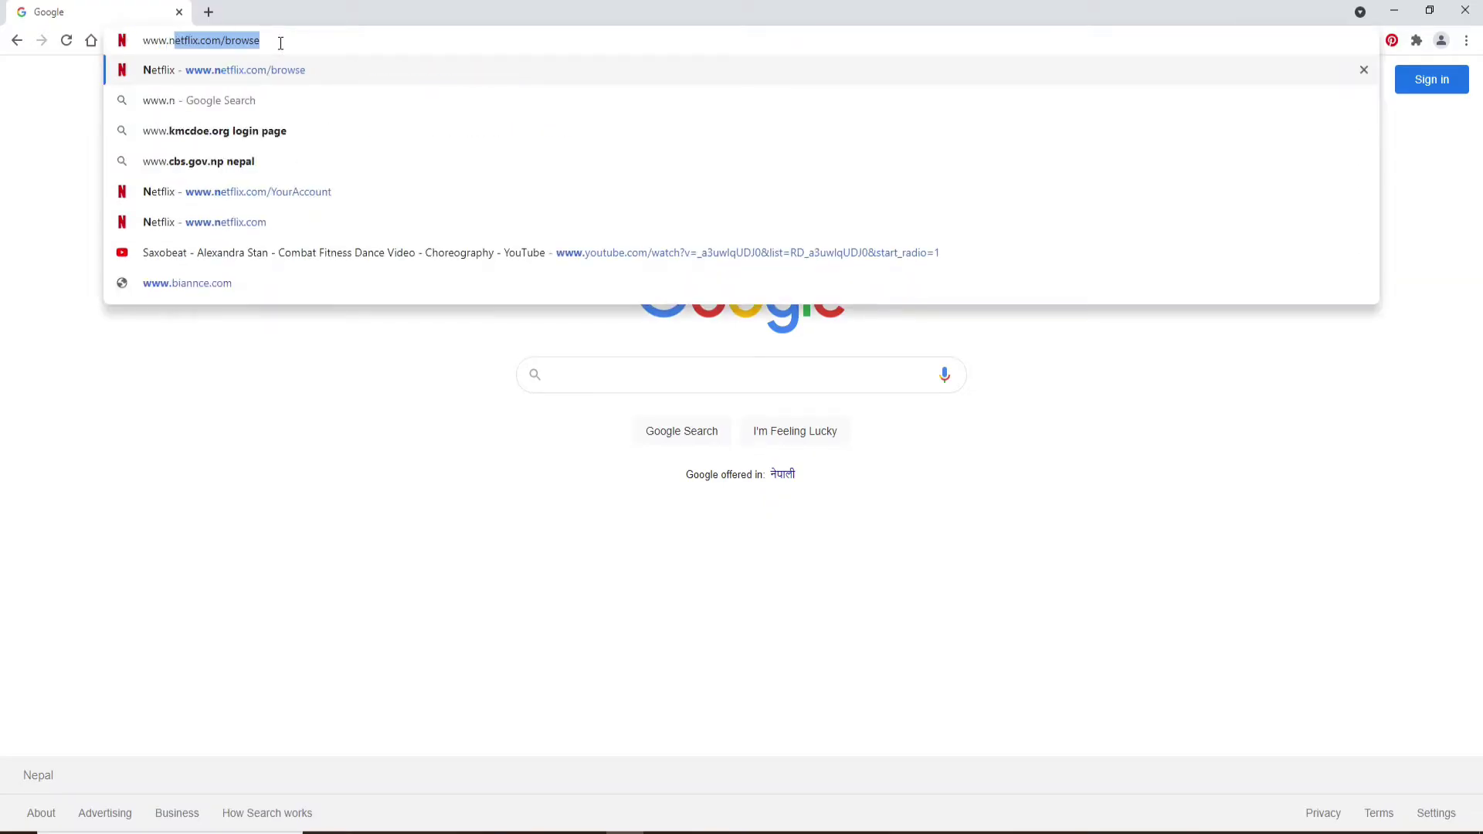
{"action": "key", "text": "Return"}
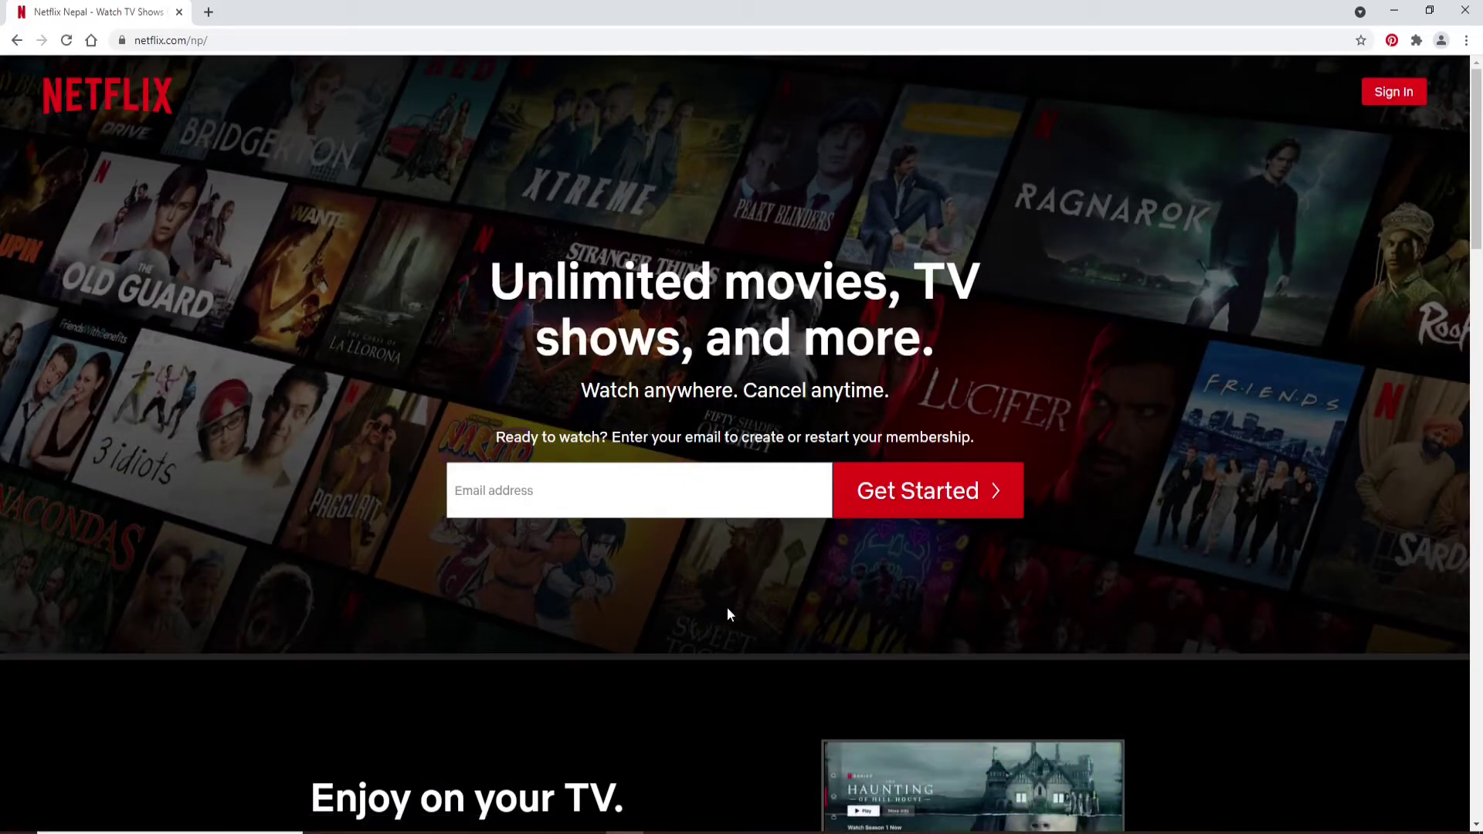
{"action": "scroll", "coordinate": [726, 608], "scroll_direction": "down", "scroll_amount": 1}
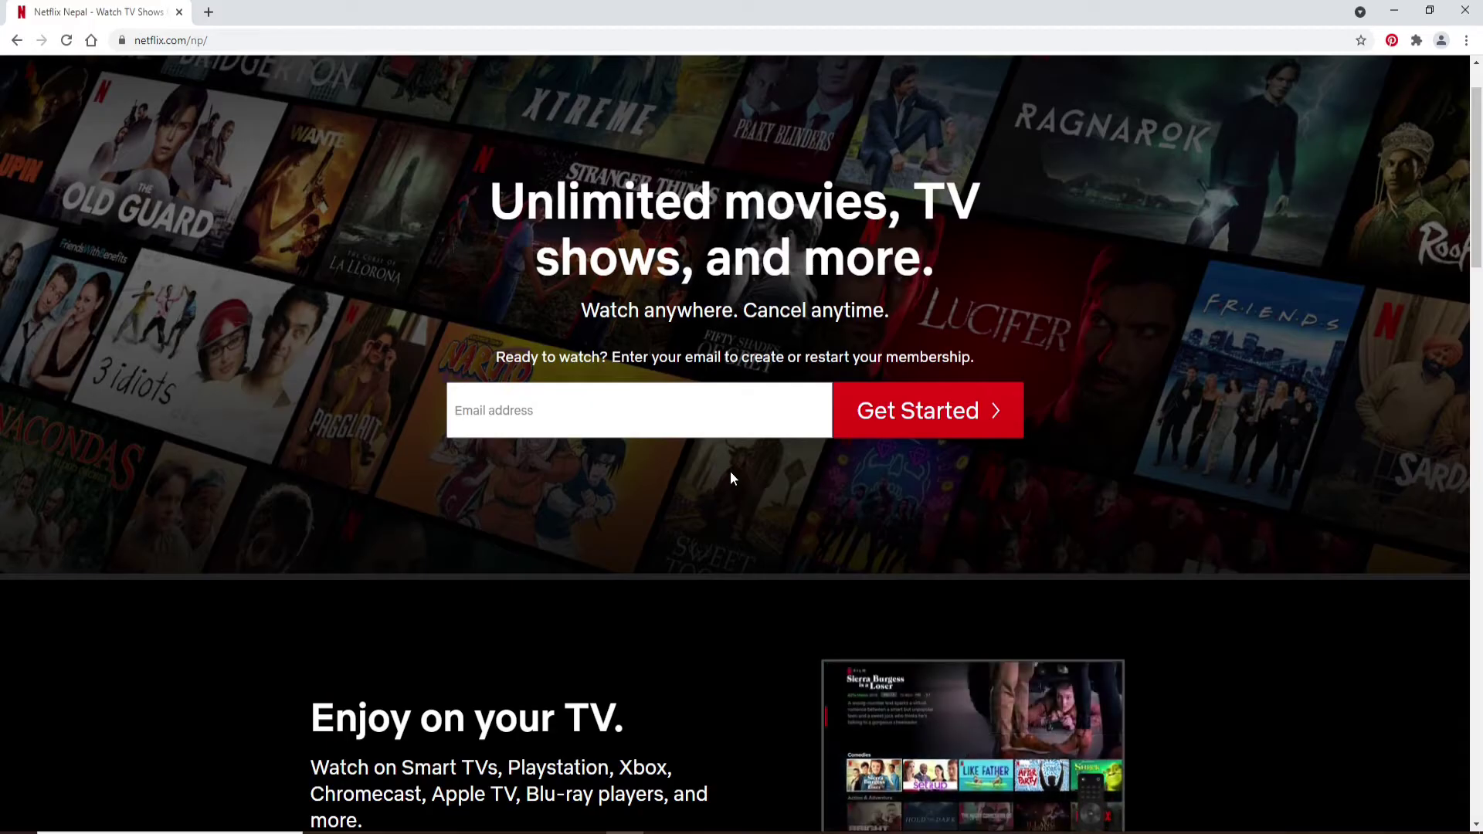
Enter an email address on the Netflix landing page and submit it with Get Started
{"action": "left_click", "coordinate": [535, 418]}
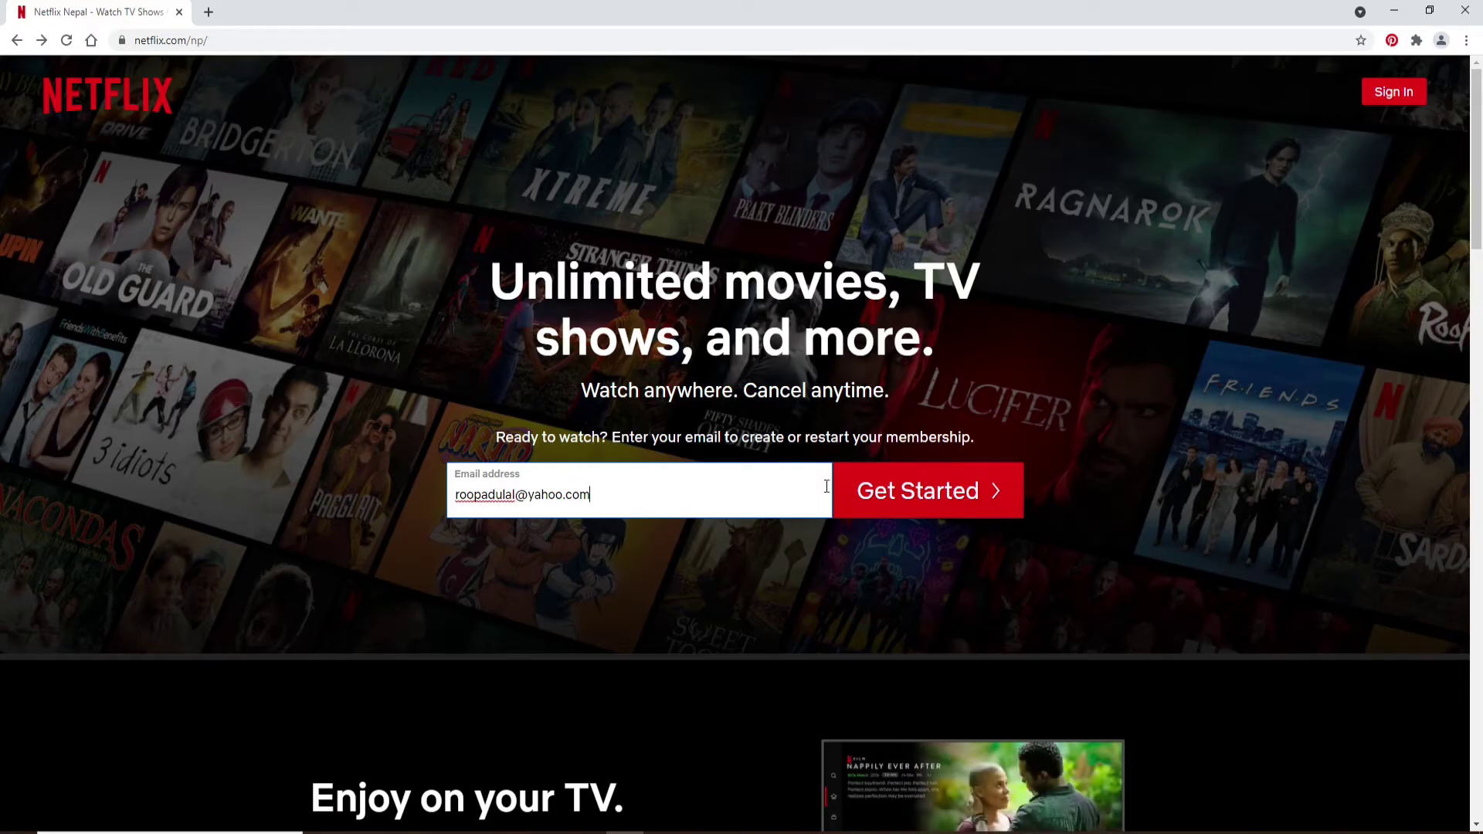
{"action": "left_click", "coordinate": [939, 496]}
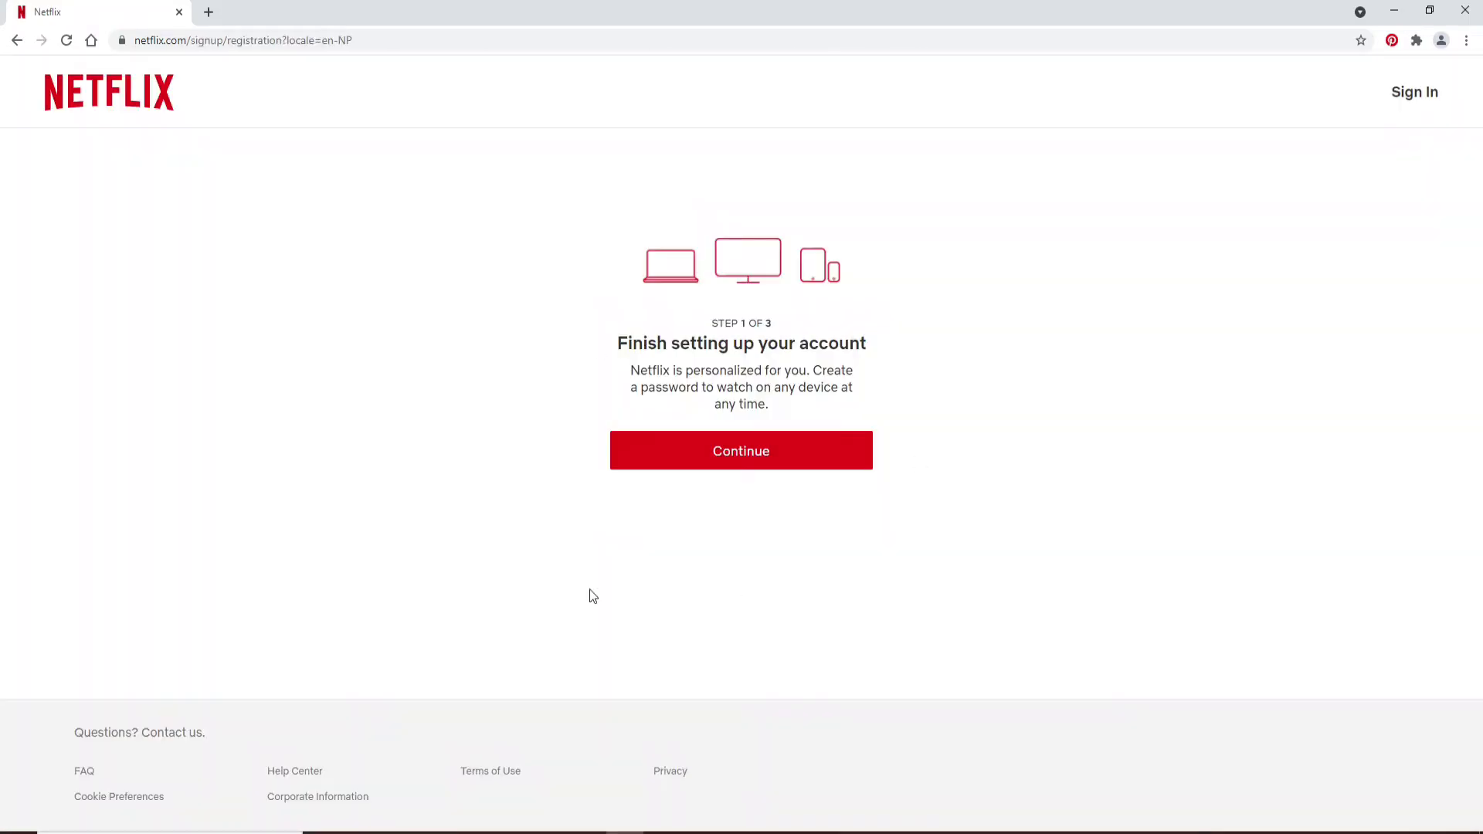
Add an account password, leave special-offer emails on, and submit step 1
{"action": "left_click", "coordinate": [755, 456]}
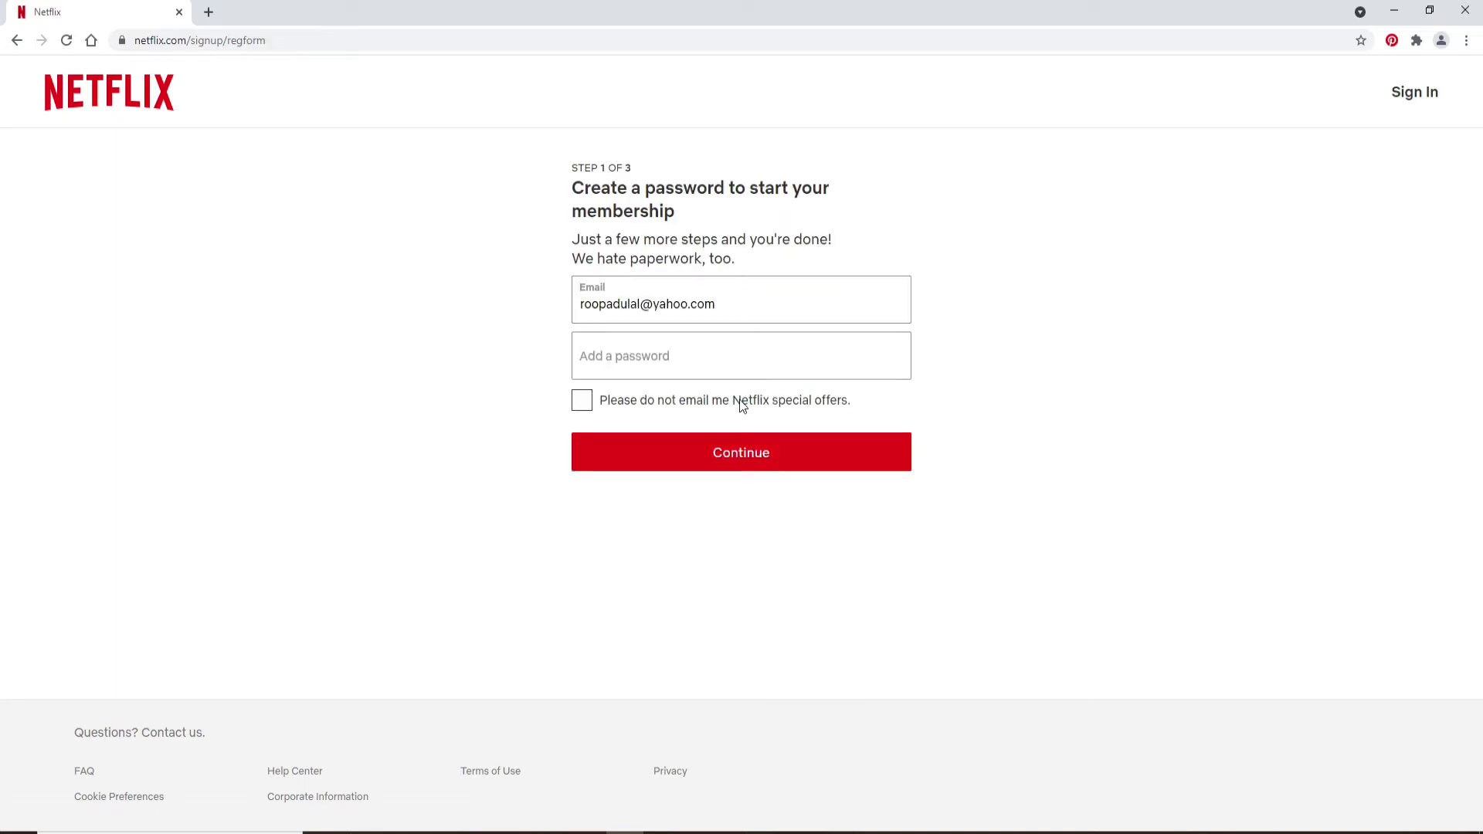
{"action": "left_click", "coordinate": [663, 354]}
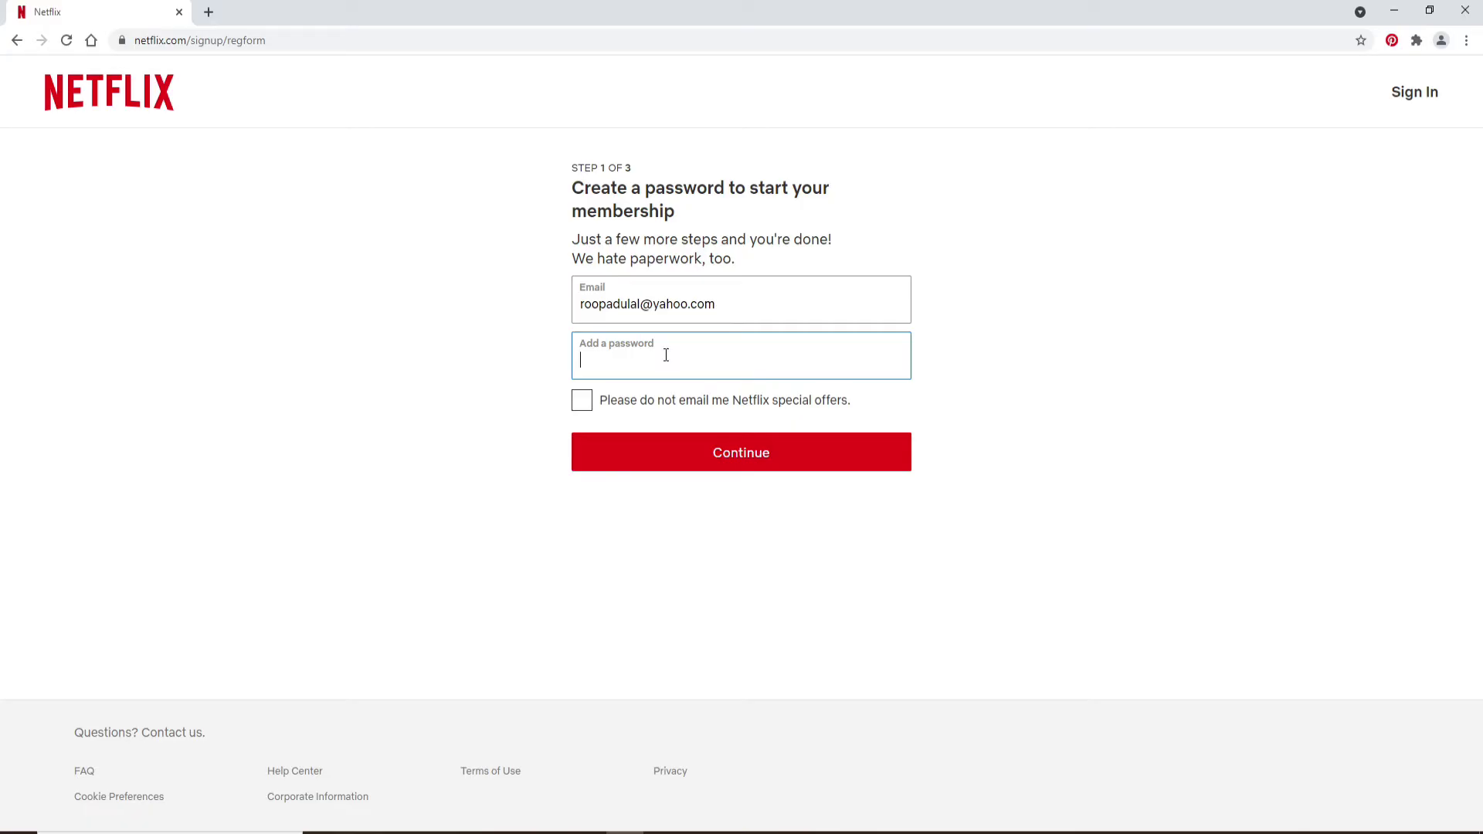
{"action": "left_click", "coordinate": [582, 401]}
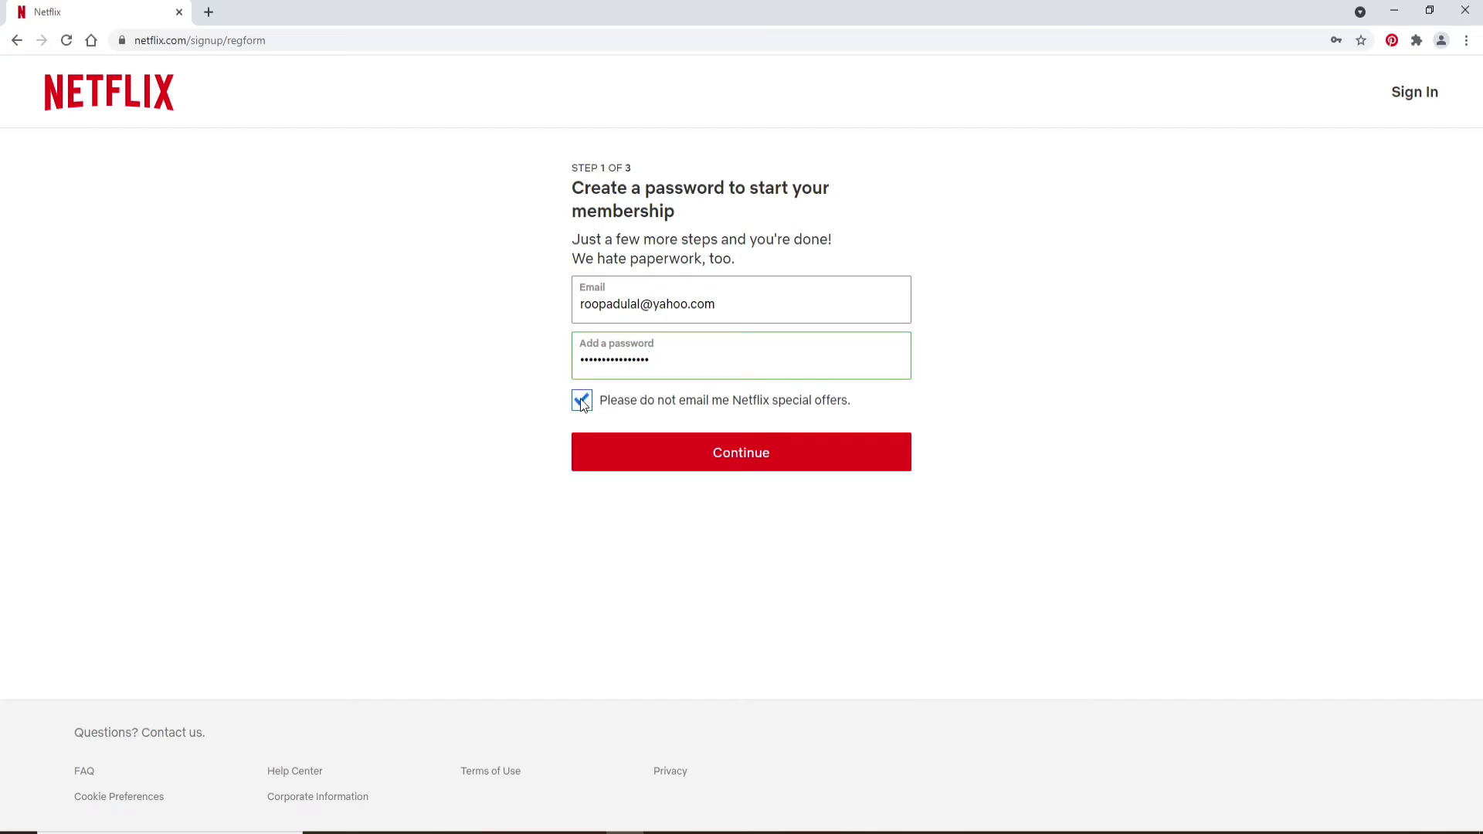
{"action": "left_click", "coordinate": [582, 401]}
{"action": "left_click", "coordinate": [746, 459]}
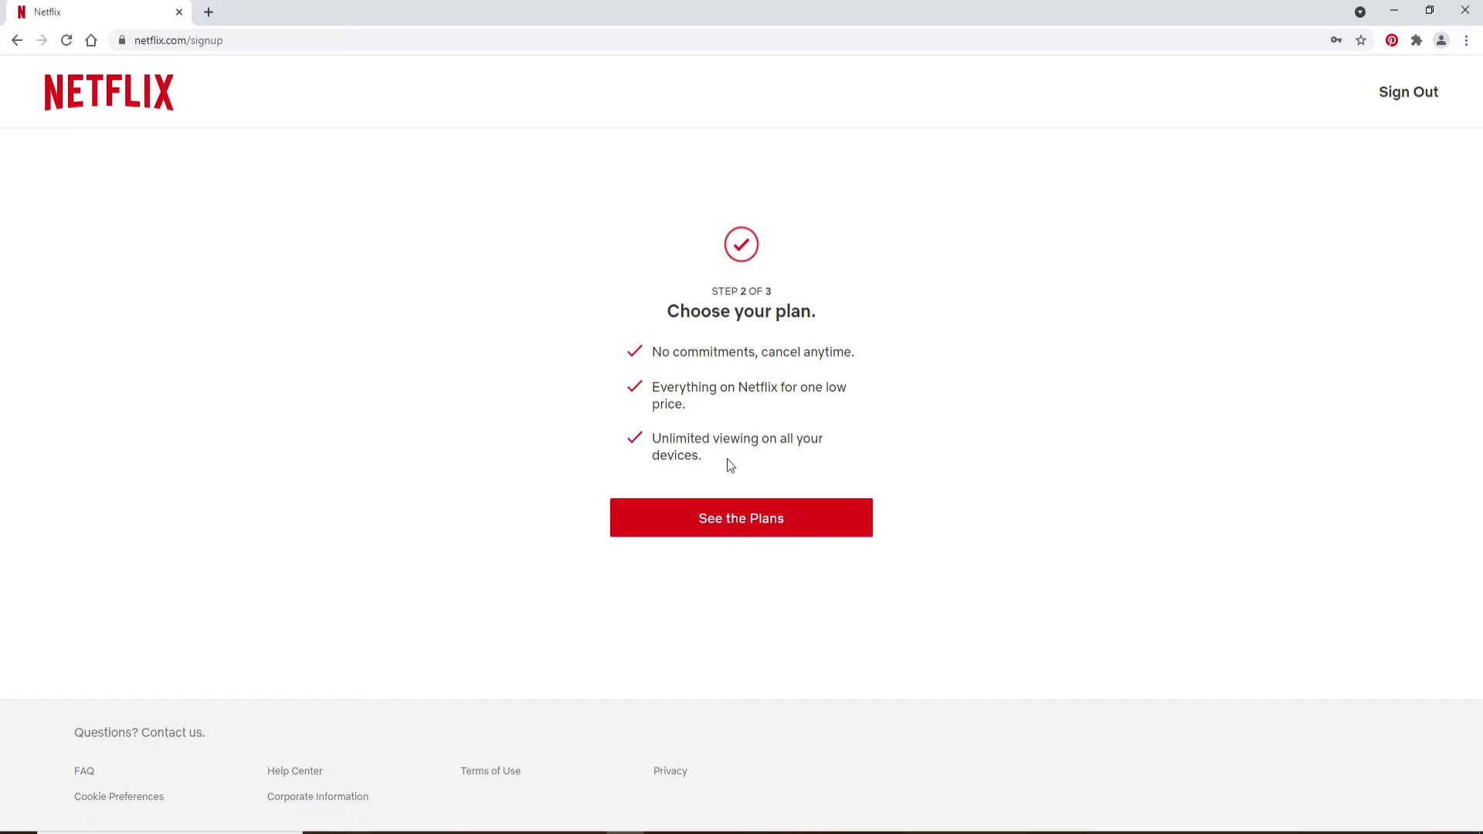
Compare Basic, Standard and Premium, then confirm the Premium plan
{"action": "left_click", "coordinate": [743, 520]}
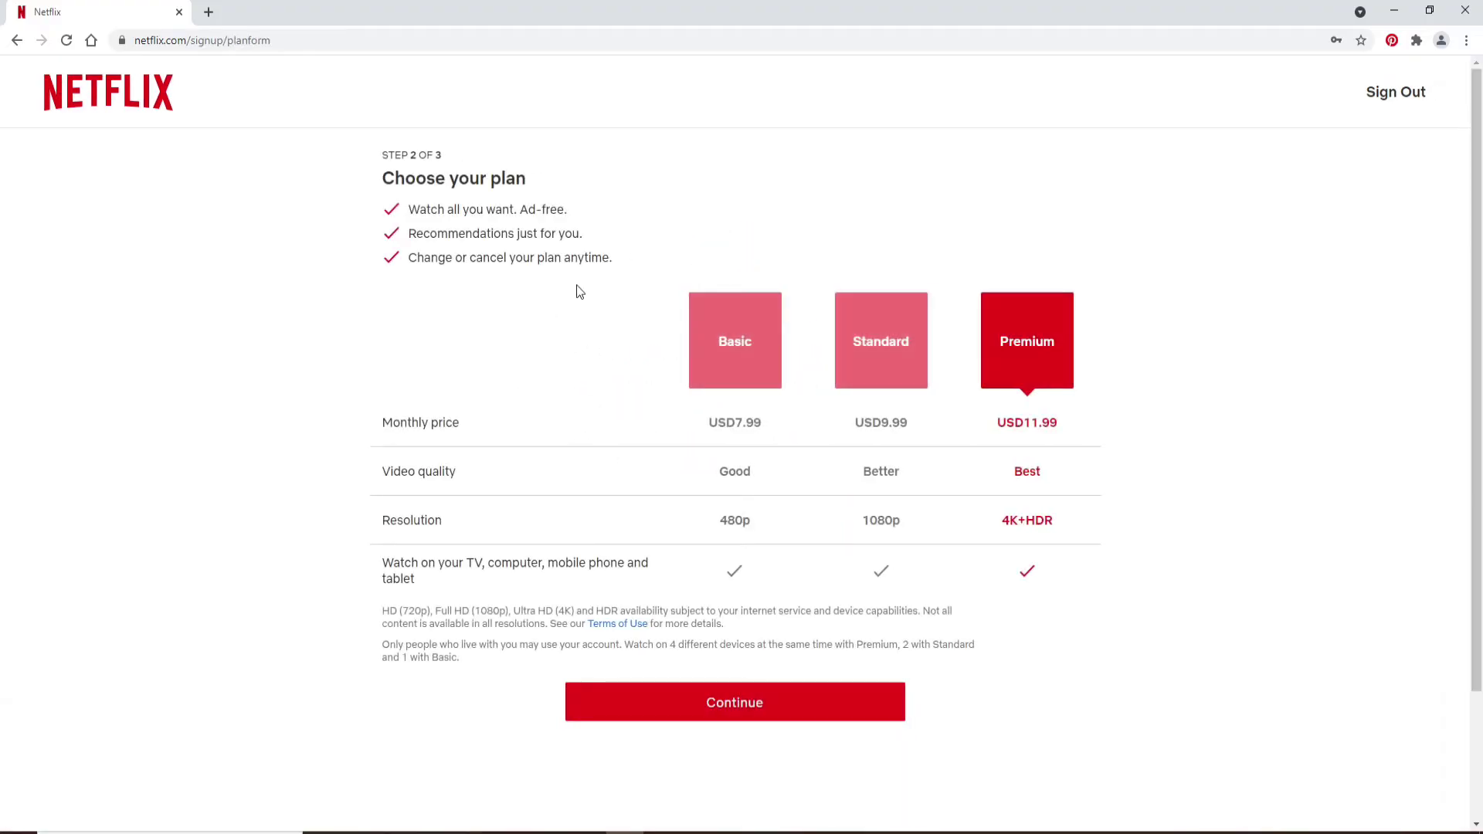
{"action": "left_click", "coordinate": [875, 346]}
{"action": "left_click", "coordinate": [738, 353]}
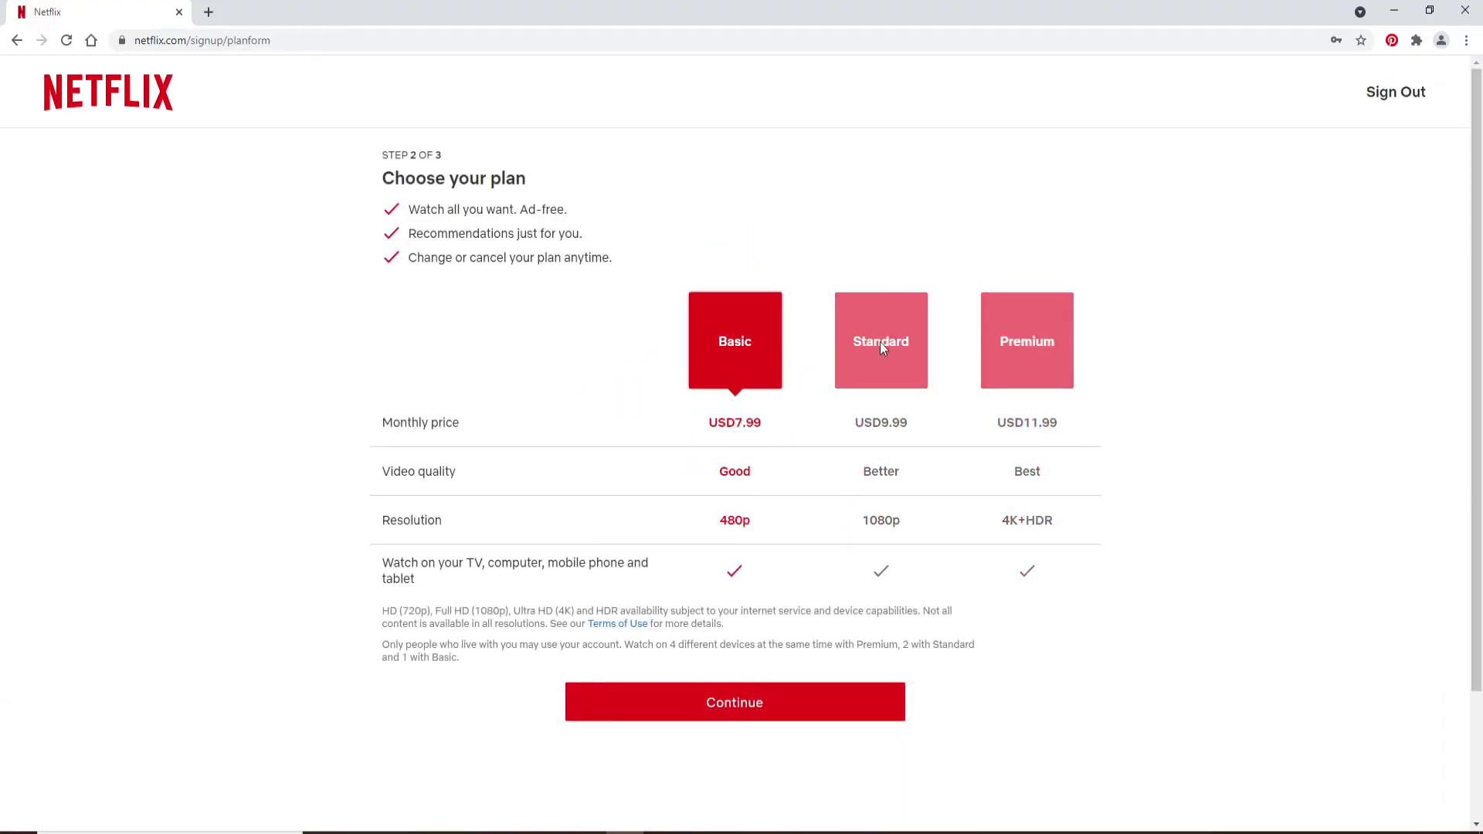
{"action": "left_click", "coordinate": [879, 342]}
{"action": "left_click", "coordinate": [1024, 338]}
{"action": "scroll", "coordinate": [811, 464], "scroll_direction": "down", "scroll_amount": 2}
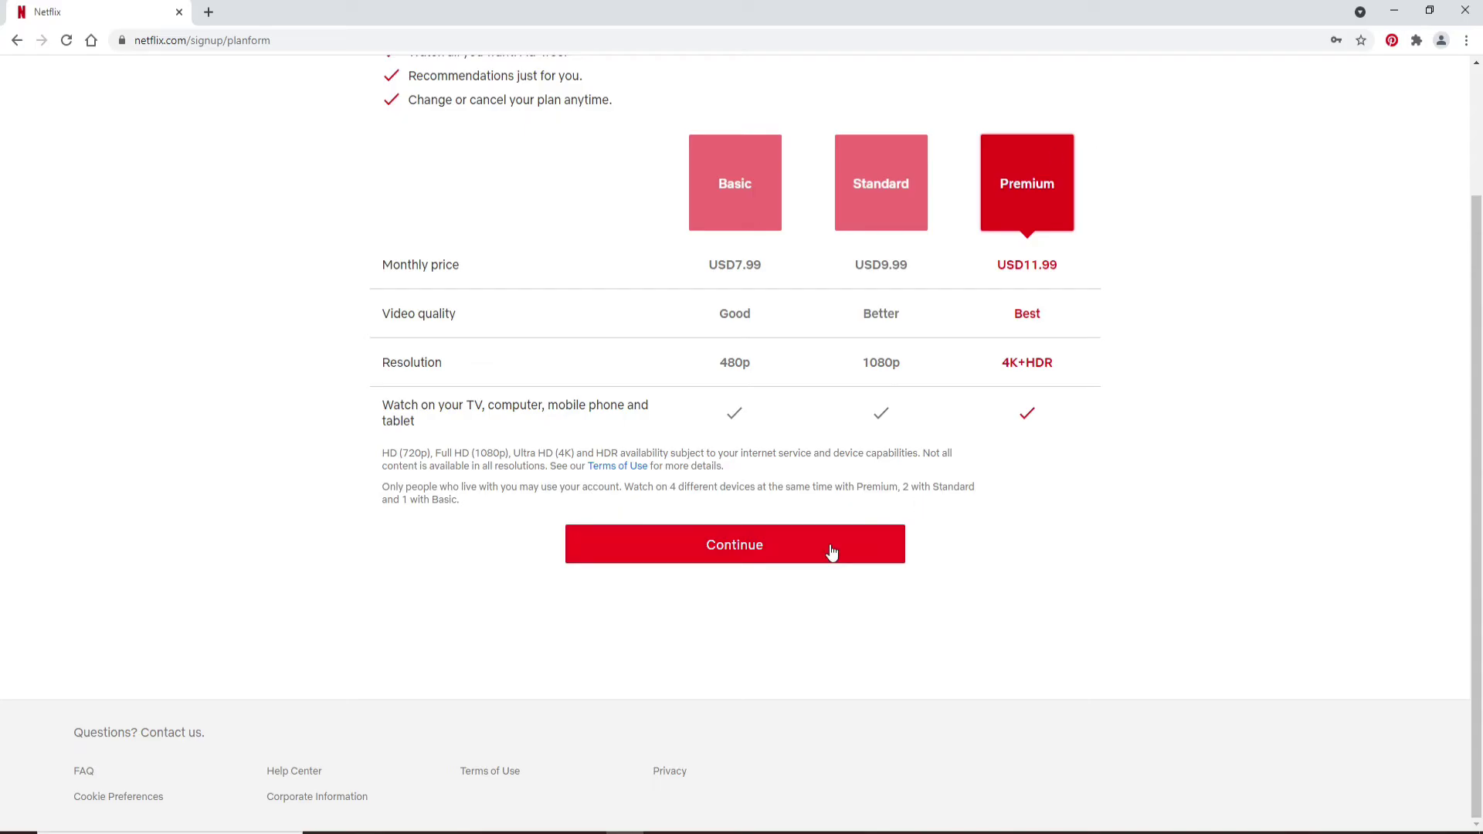
{"action": "left_click", "coordinate": [731, 543]}
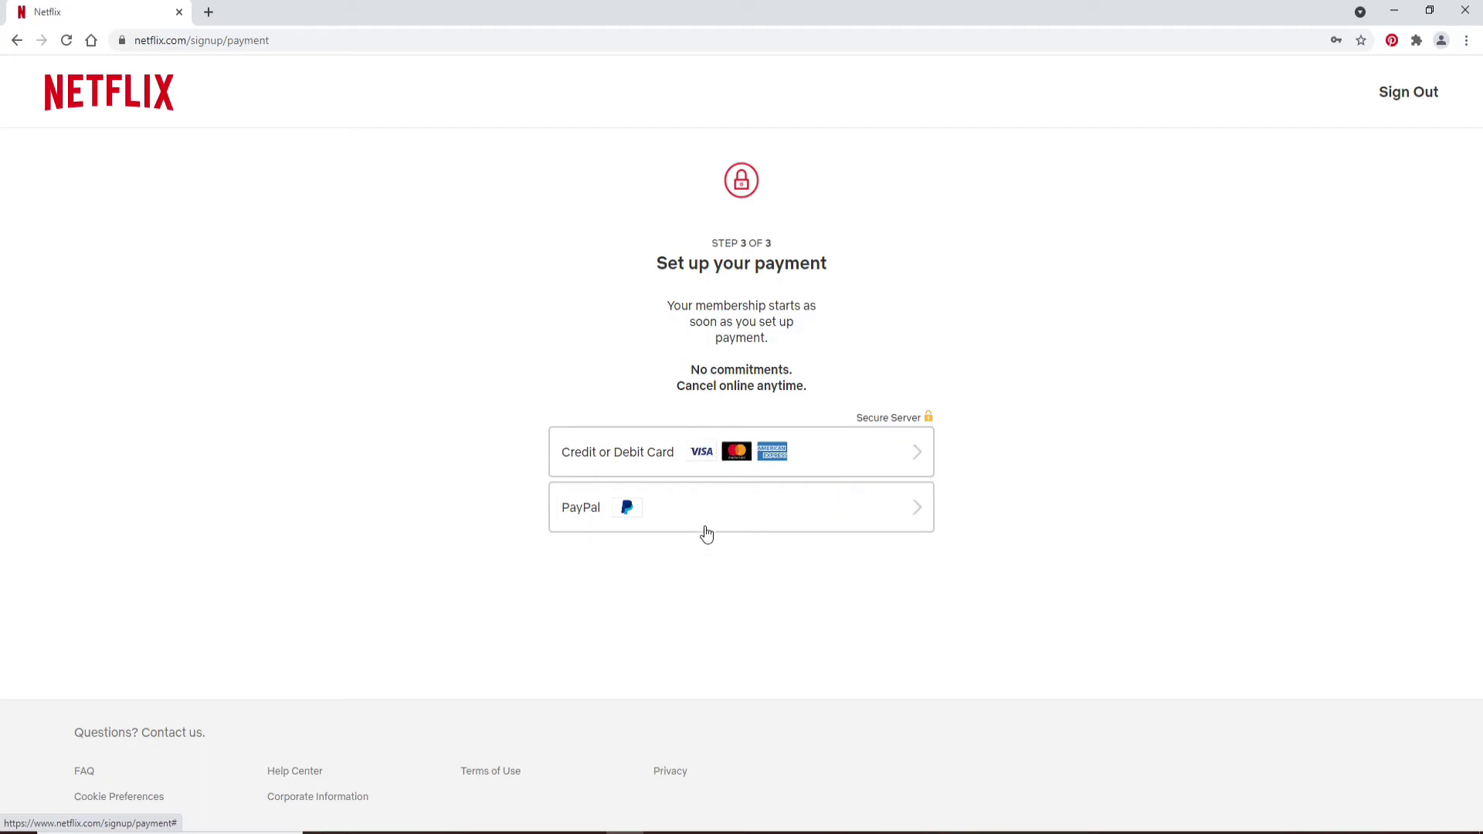
Pay by card, filling in first name, last name, card number and security code
{"action": "left_click", "coordinate": [830, 456]}
{"action": "left_click", "coordinate": [637, 252]}
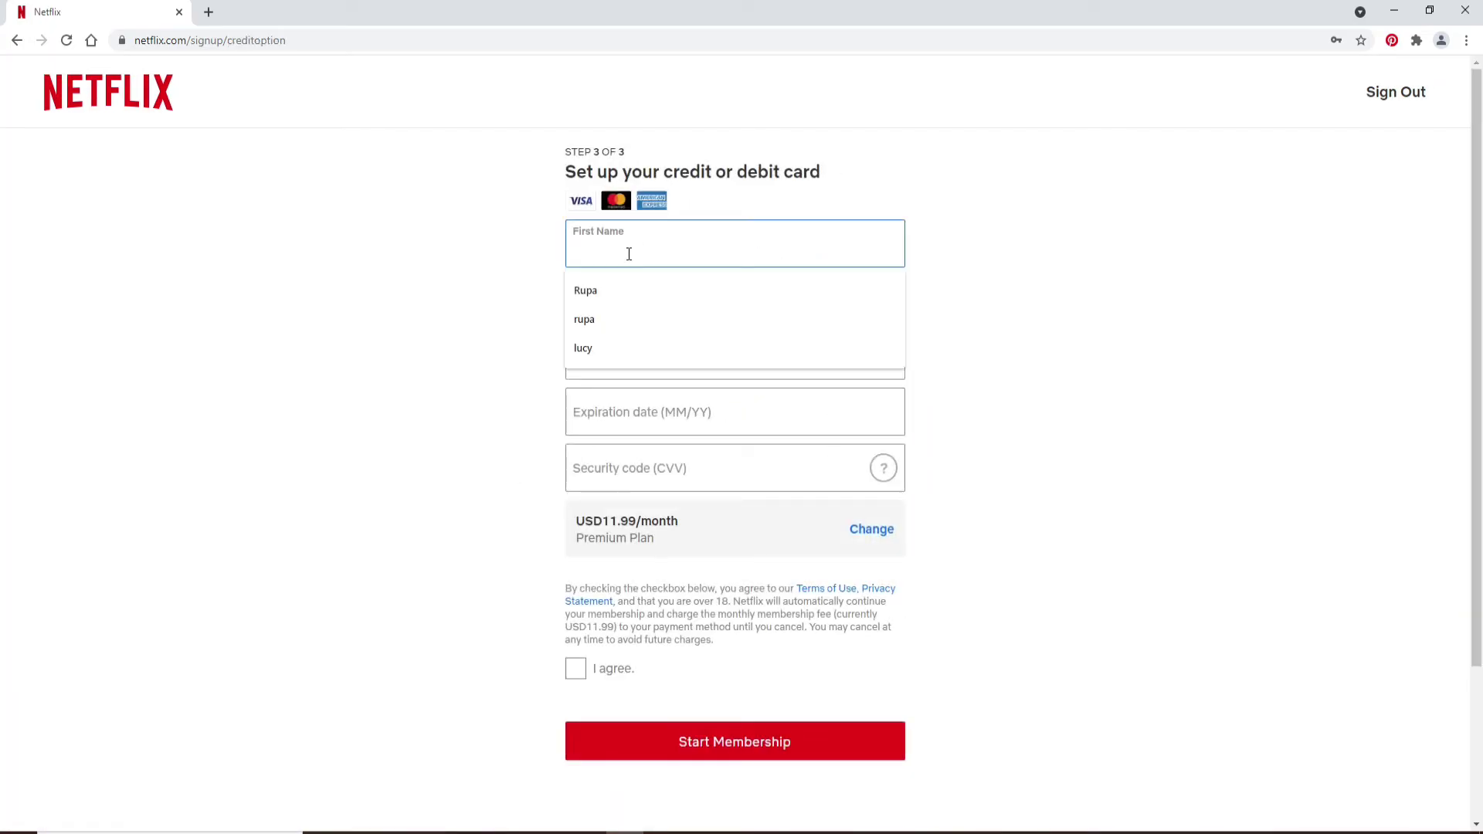
{"action": "left_click", "coordinate": [602, 292]}
{"action": "left_click", "coordinate": [604, 301]}
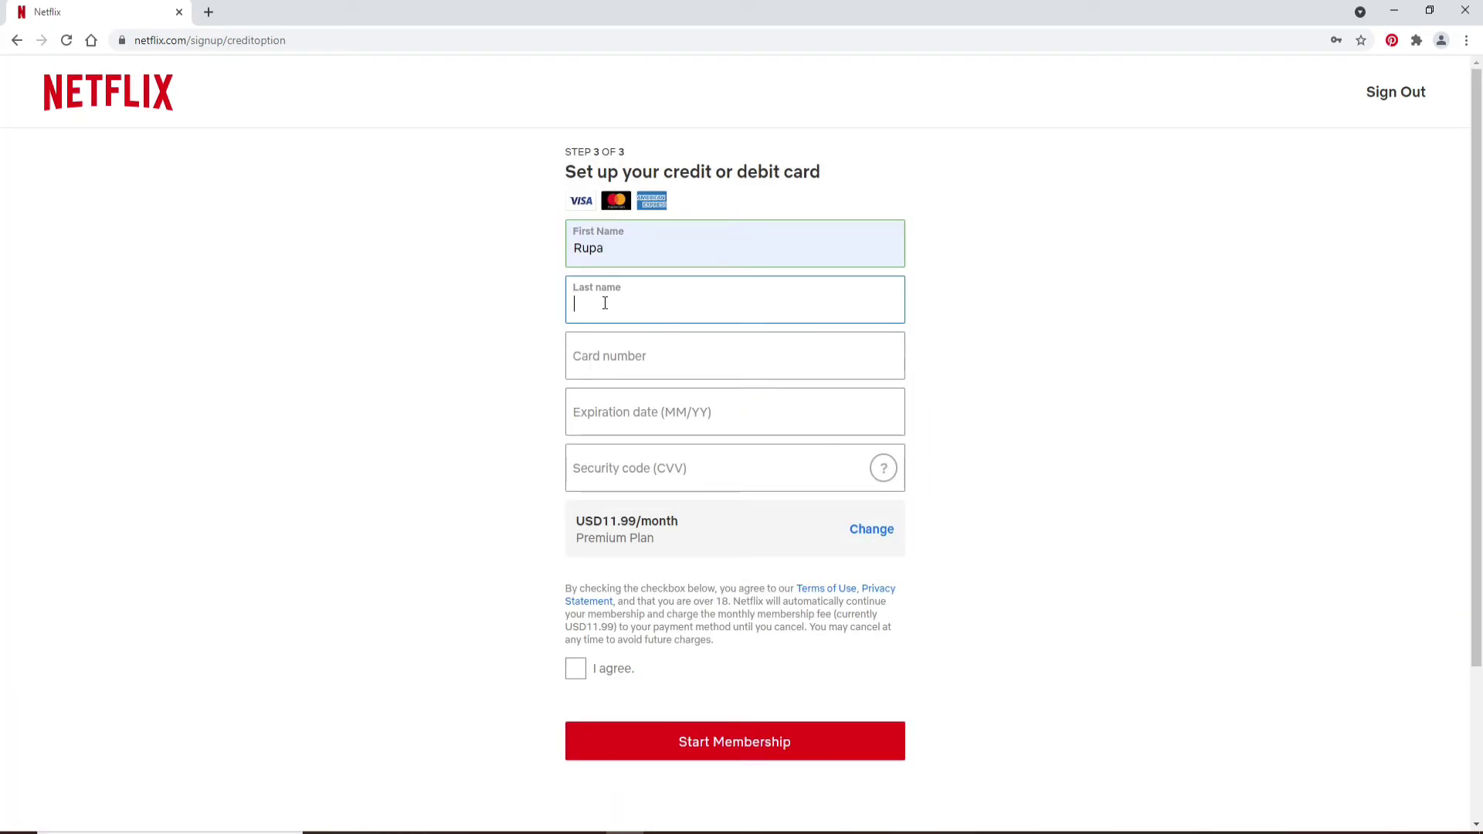
{"action": "type", "text": "dulal"}
{"action": "key", "text": "Tab"}
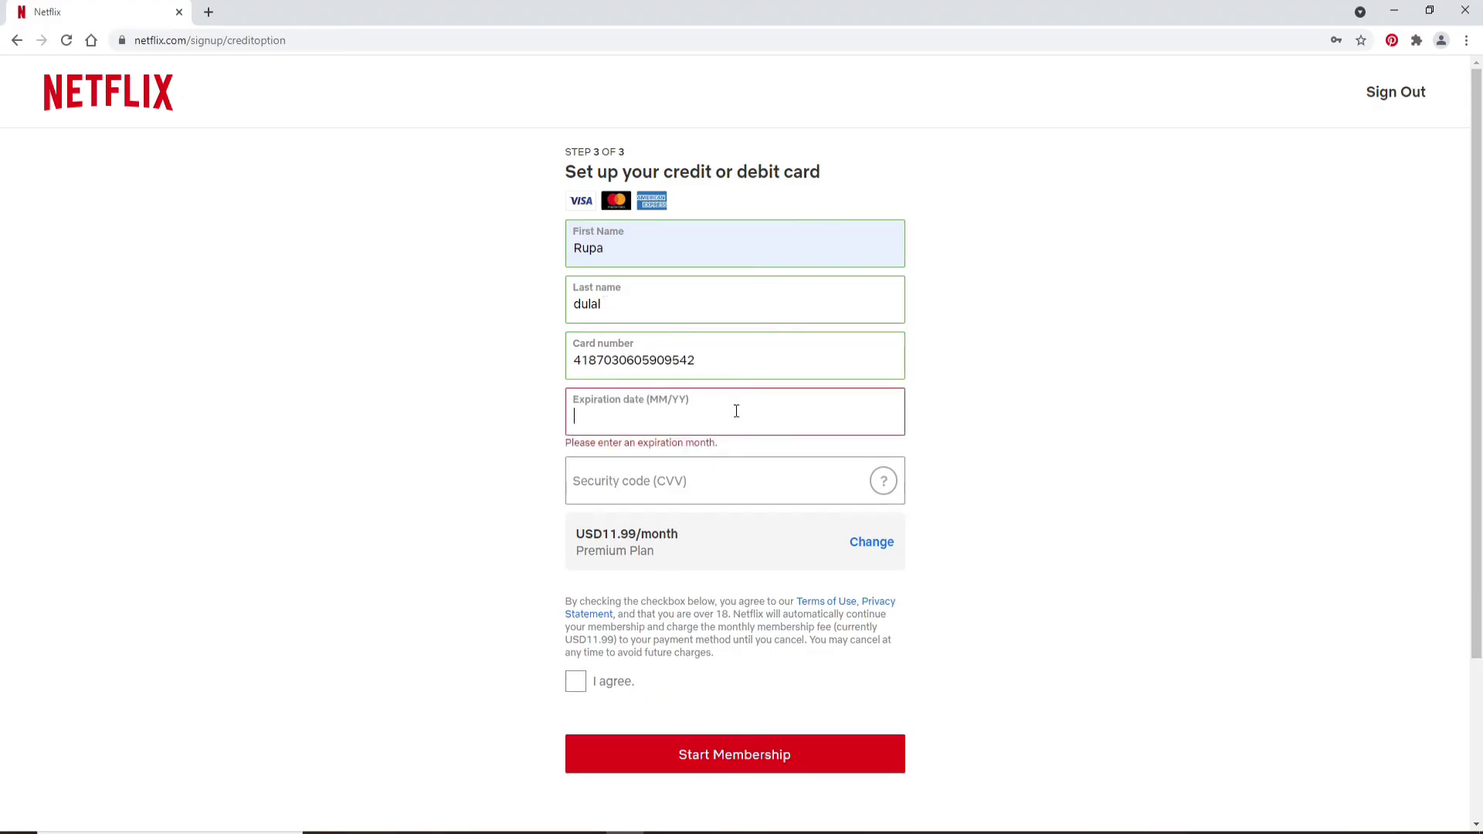
{"action": "type", "text": "3/2029"}
{"action": "left_click", "coordinate": [604, 479]}
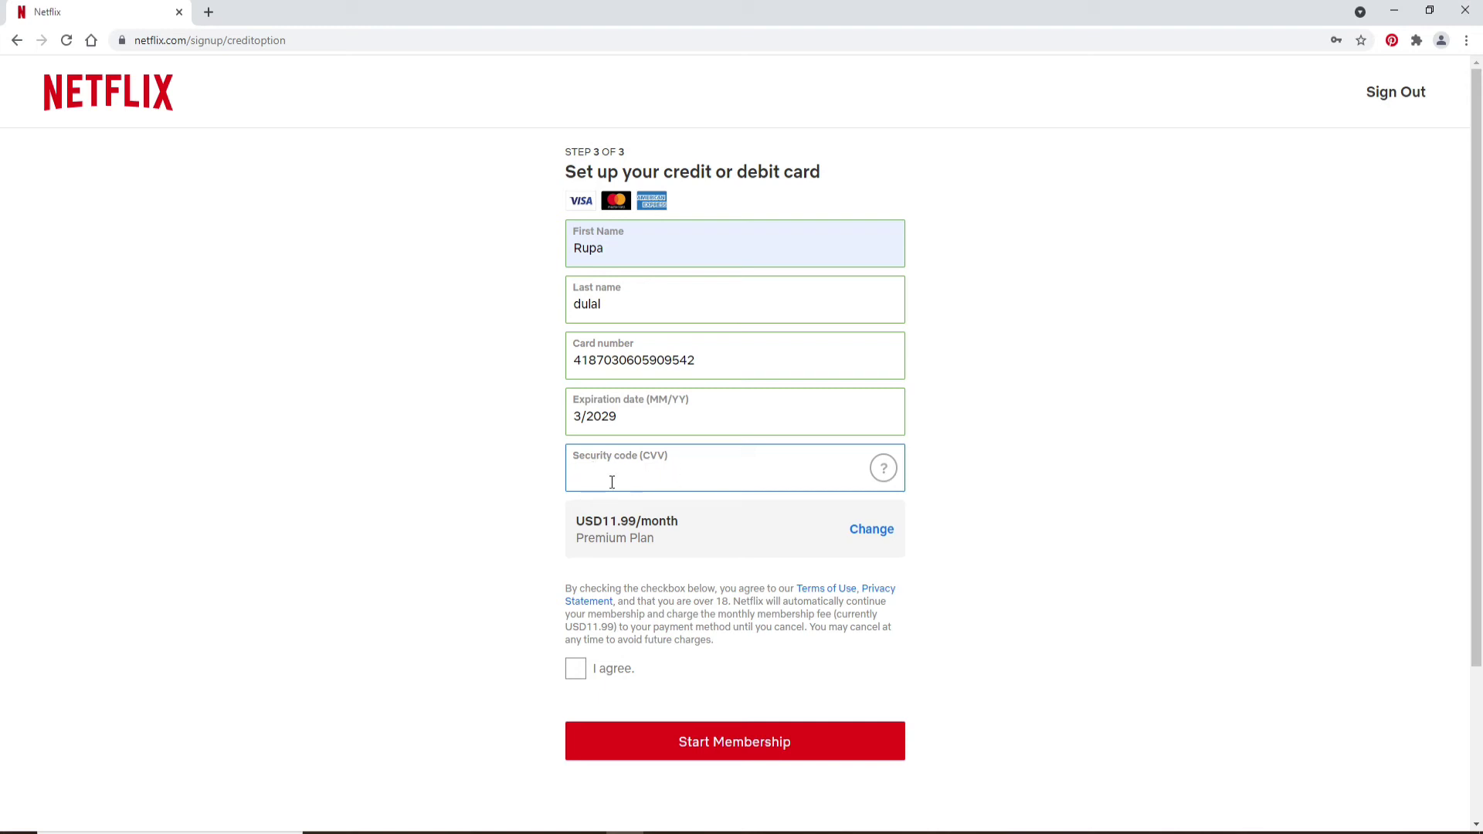
{"action": "scroll", "coordinate": [657, 537], "scroll_direction": "down", "scroll_amount": 2}
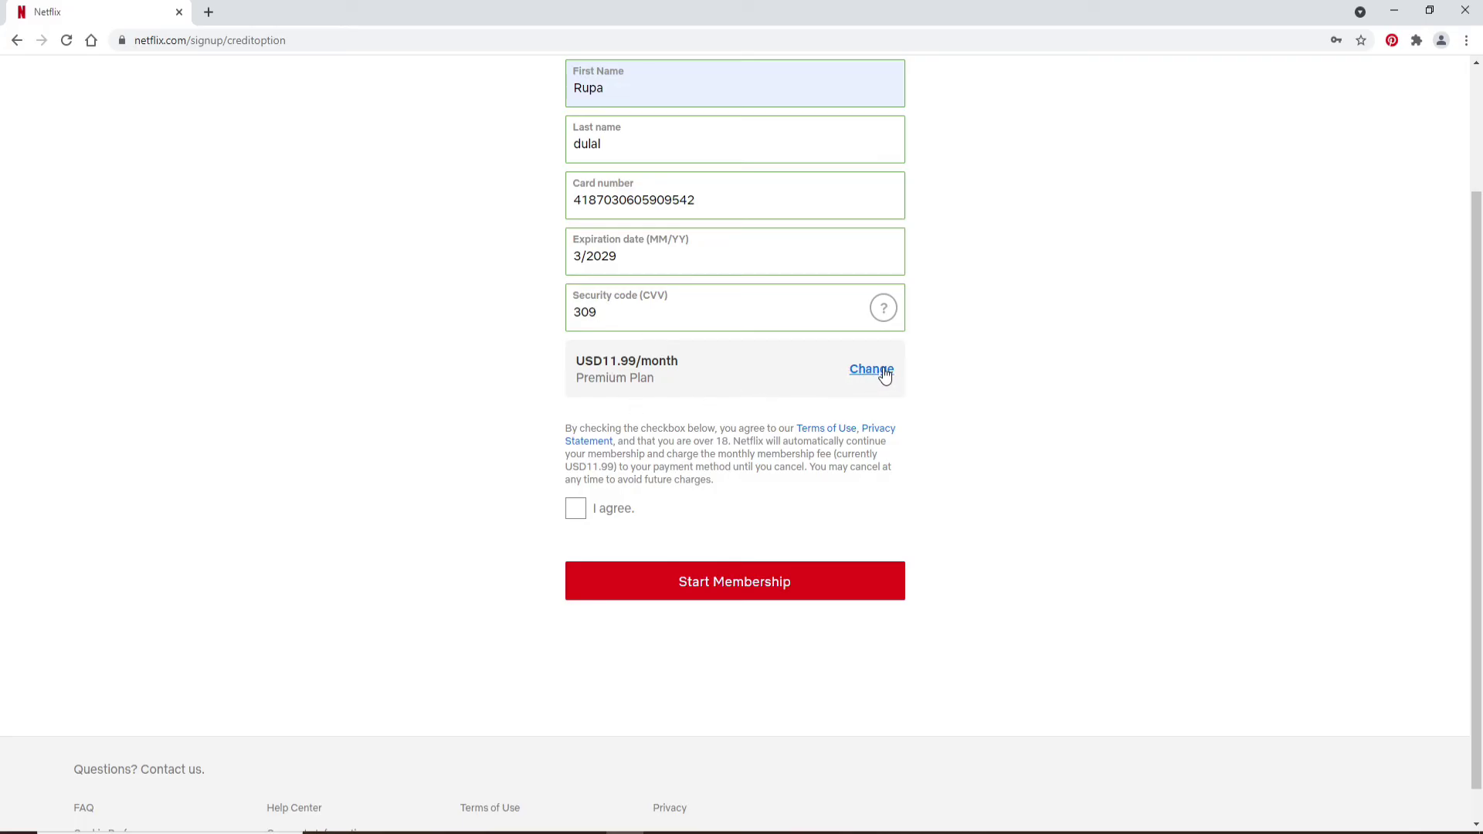
Start the Premium membership to reach the Netflix browse home page
{"action": "left_click", "coordinate": [732, 588]}
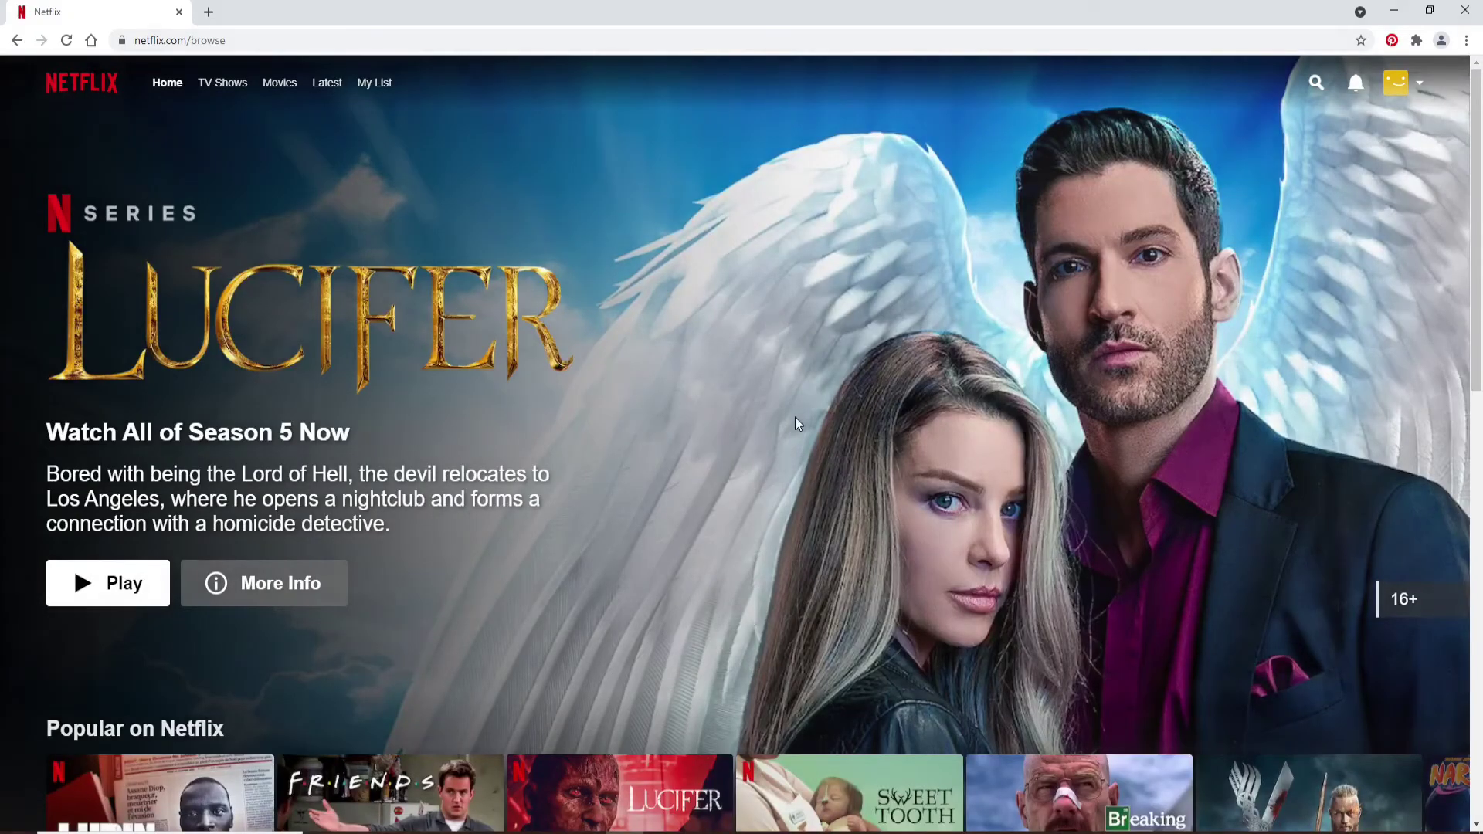
{"action": "scroll", "coordinate": [798, 419], "scroll_direction": "down", "scroll_amount": 5}
{"action": "scroll", "coordinate": [798, 418], "scroll_direction": "down", "scroll_amount": 5}
{"action": "scroll", "coordinate": [798, 419], "scroll_direction": "down", "scroll_amount": 5}
{"action": "scroll", "coordinate": [798, 419], "scroll_direction": "down", "scroll_amount": 3}
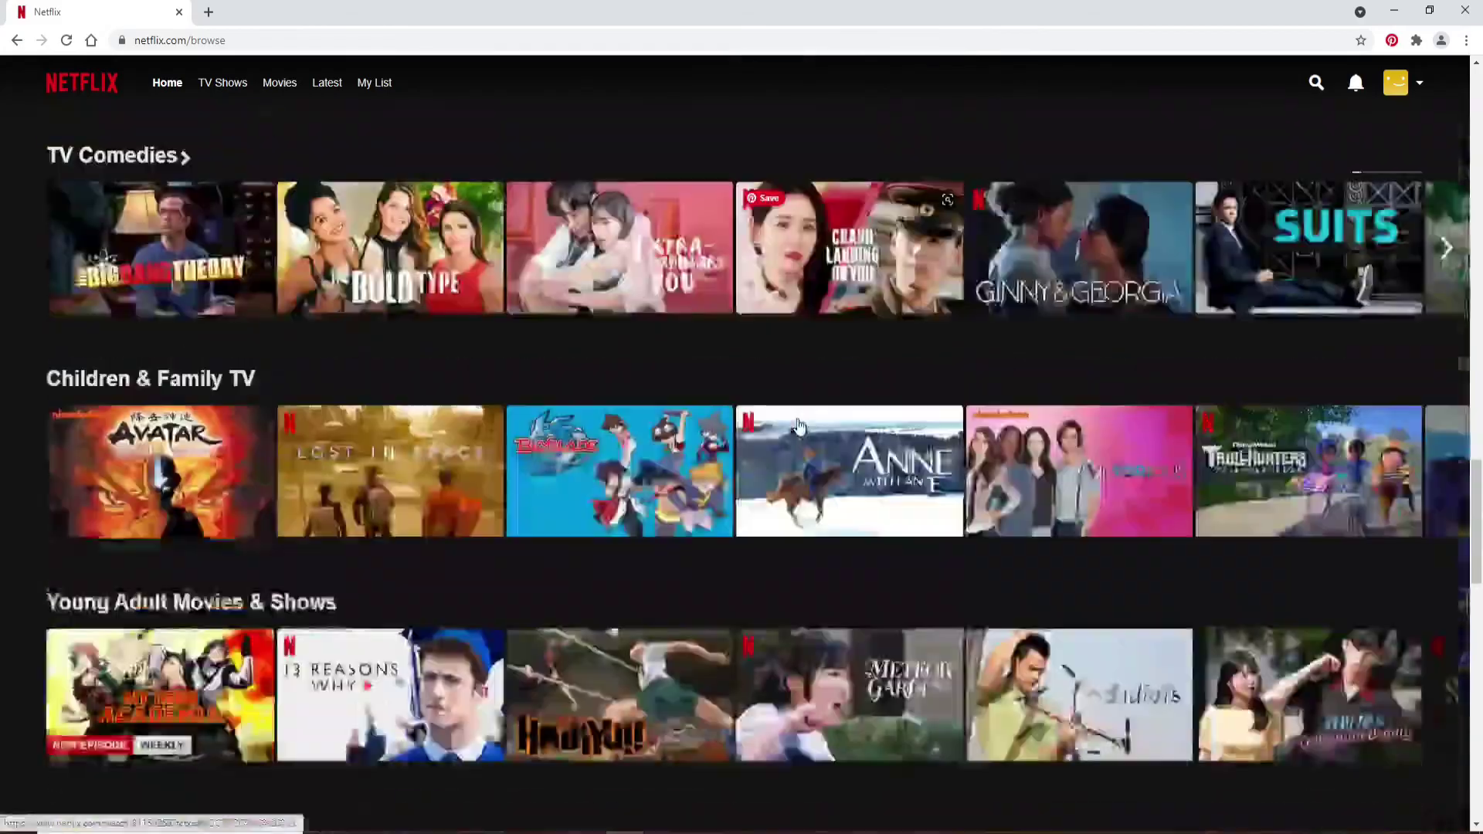
{"action": "scroll", "coordinate": [798, 418], "scroll_direction": "down", "scroll_amount": 3}
{"action": "scroll", "coordinate": [797, 418], "scroll_direction": "down", "scroll_amount": 3}
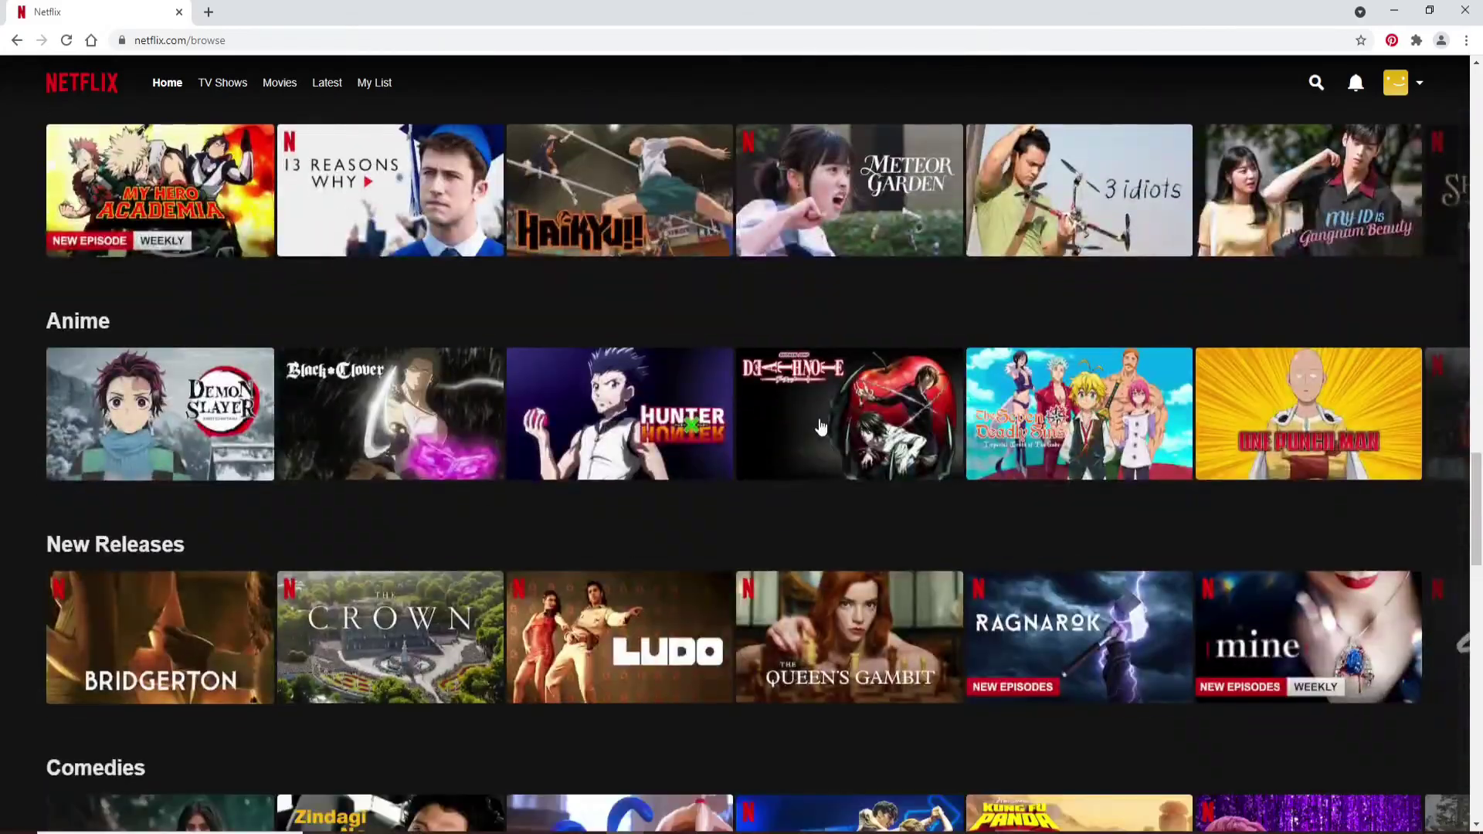